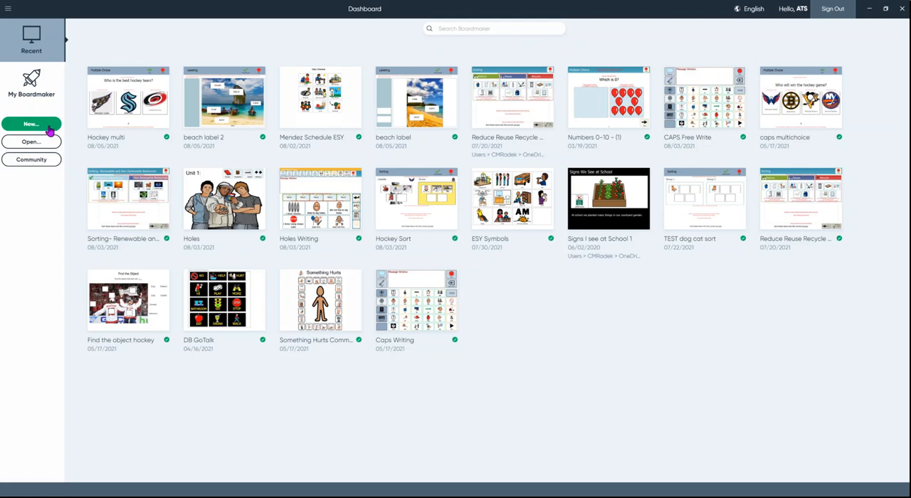
Step: Create a new interactive activity from the Sorting template with 2 groups and 10 items
click(50, 130)
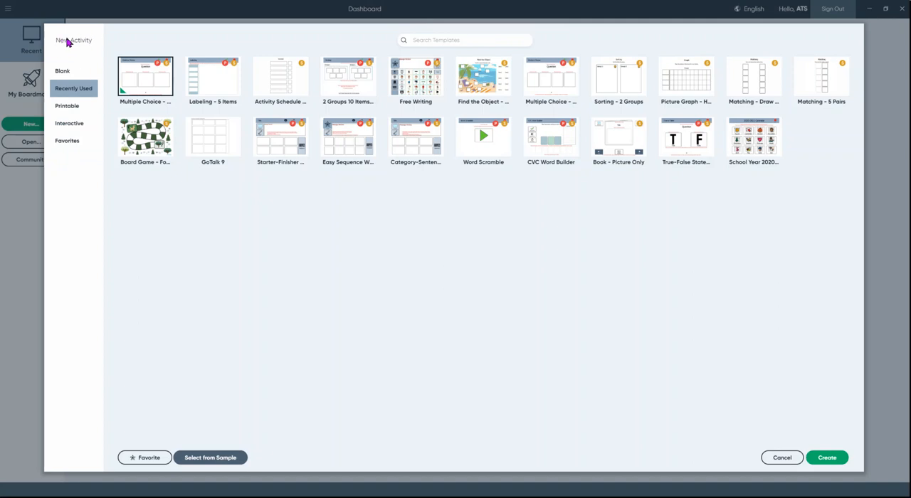
click(65, 72)
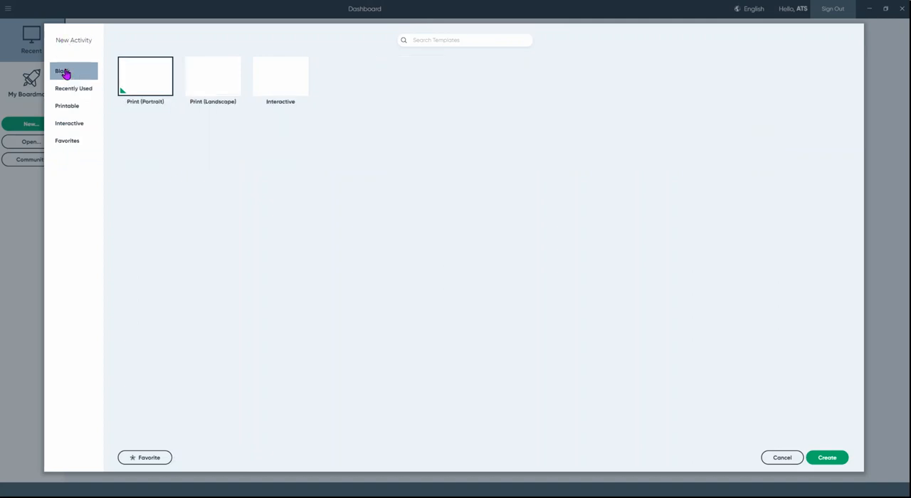
click(67, 110)
click(66, 124)
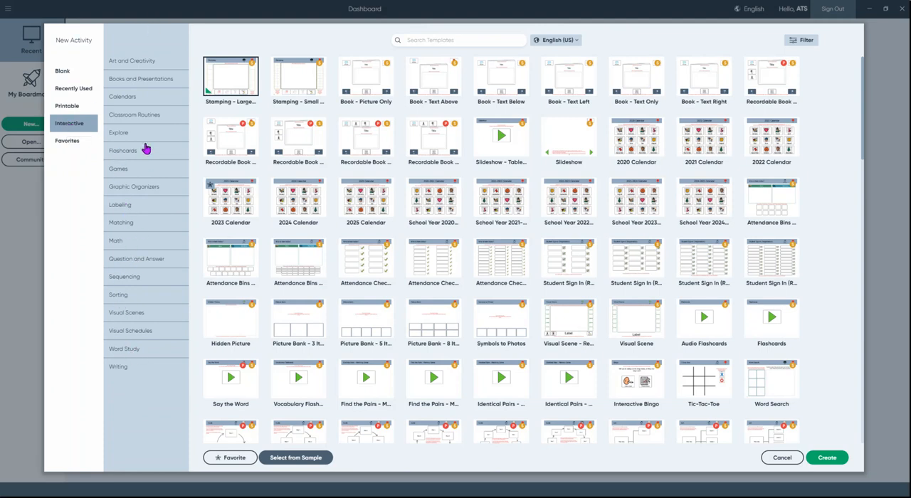
click(118, 295)
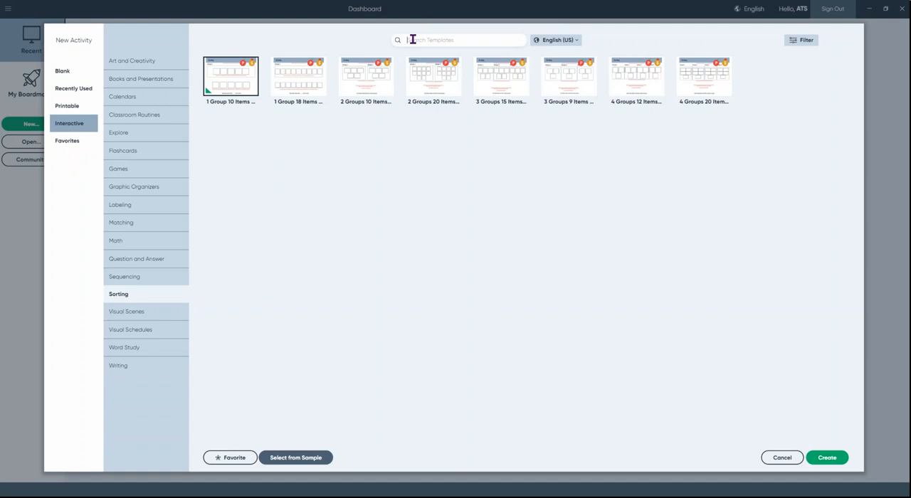
click(379, 99)
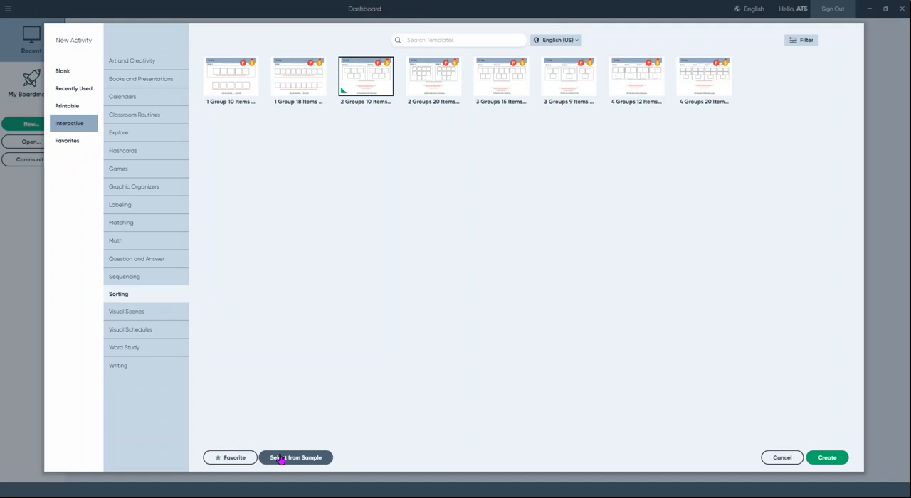
click(829, 461)
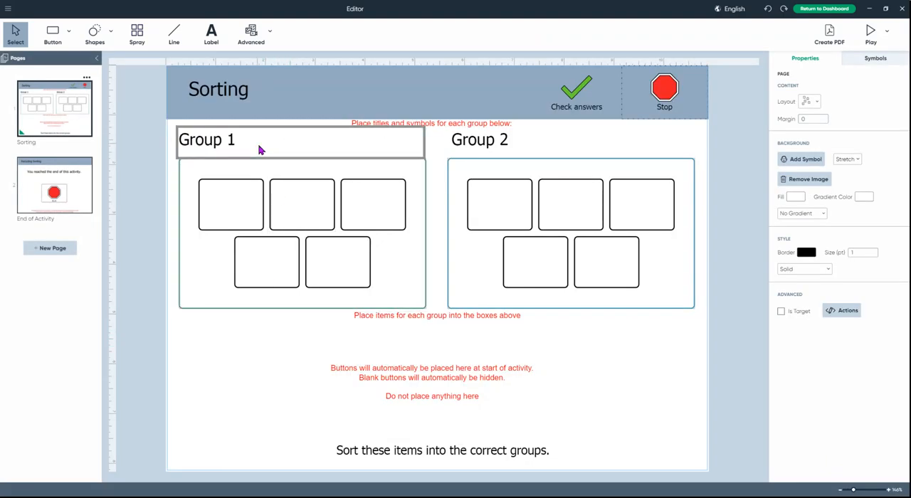
Step: Replace the Group 1 title with "Recycle"
click(232, 141)
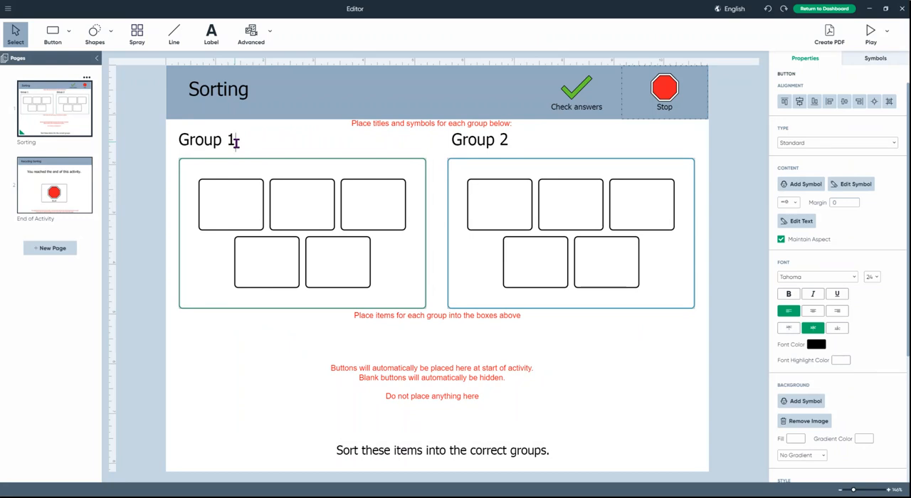
drag(236, 142, 178, 136)
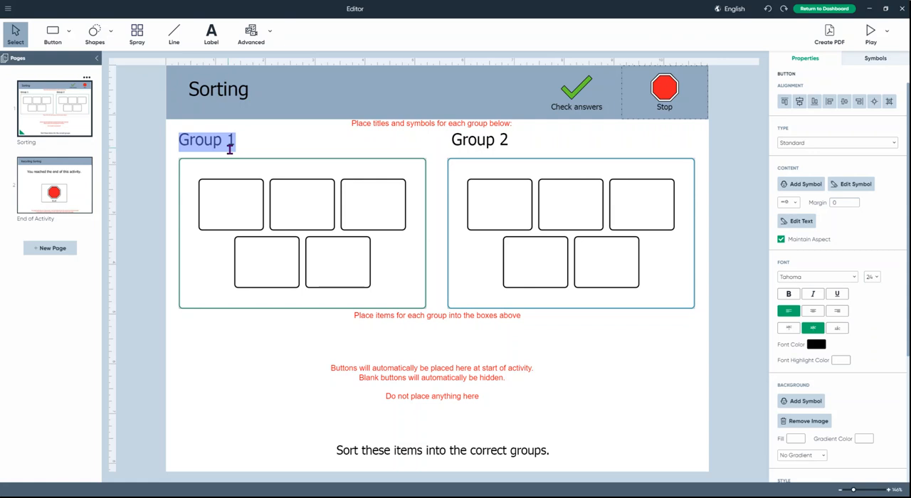
text(Rec)
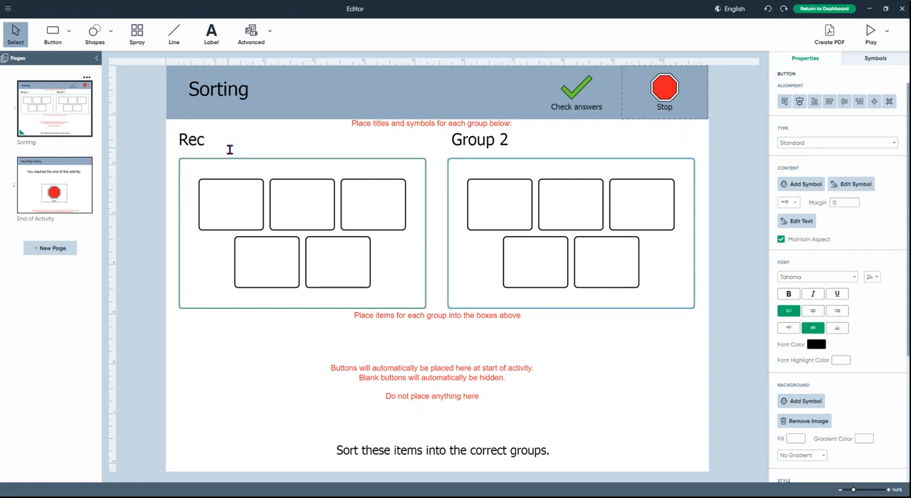
text(ycle)
Step: Replace the Group 2 title with "Trash" and finish editing the text
click(501, 141)
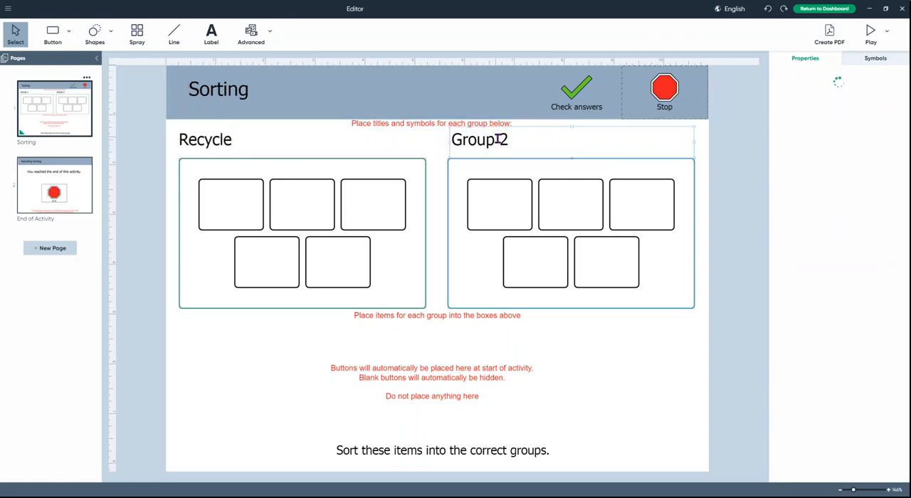
click(505, 140)
drag(508, 140, 453, 140)
text(Tra)
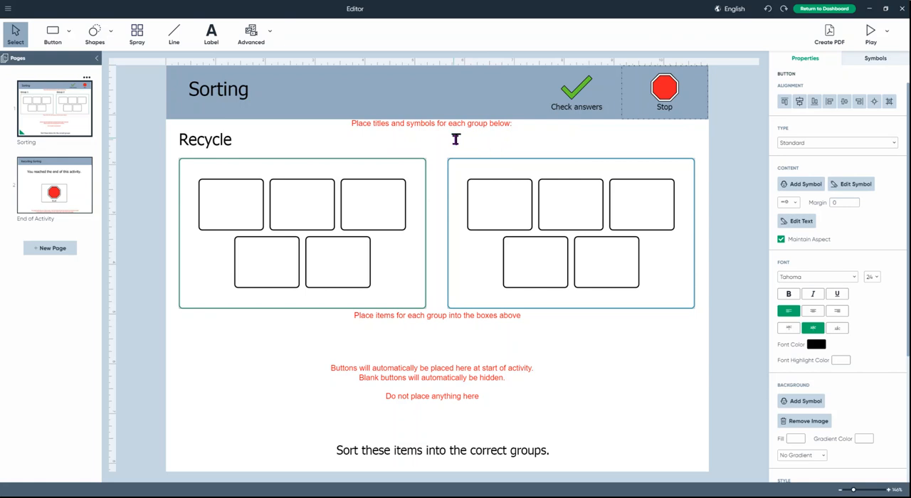
text(sh)
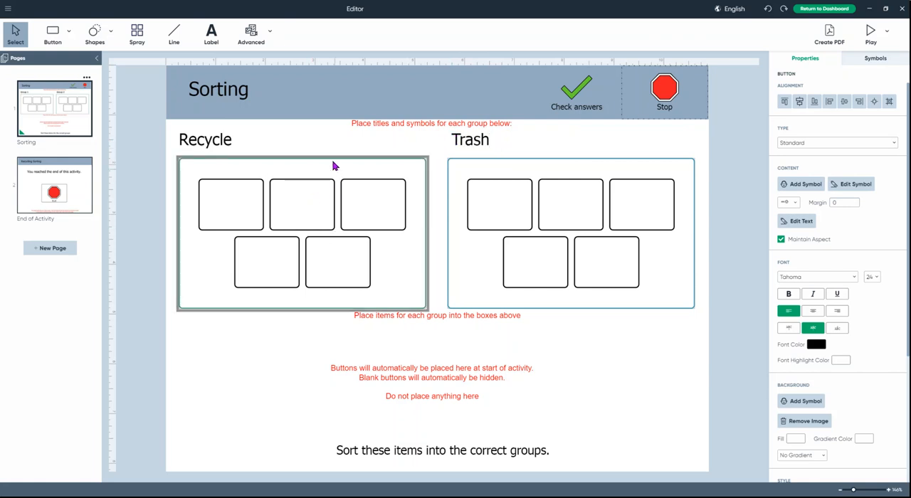
click(322, 141)
click(623, 405)
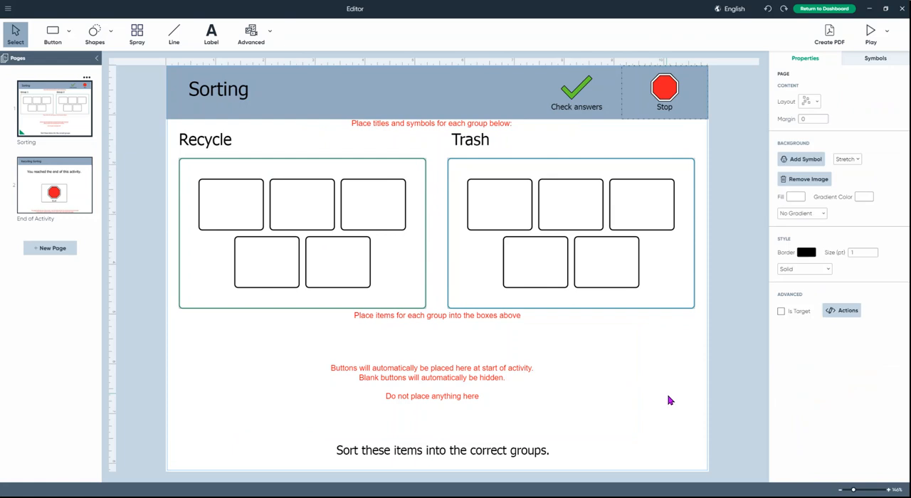
click(362, 130)
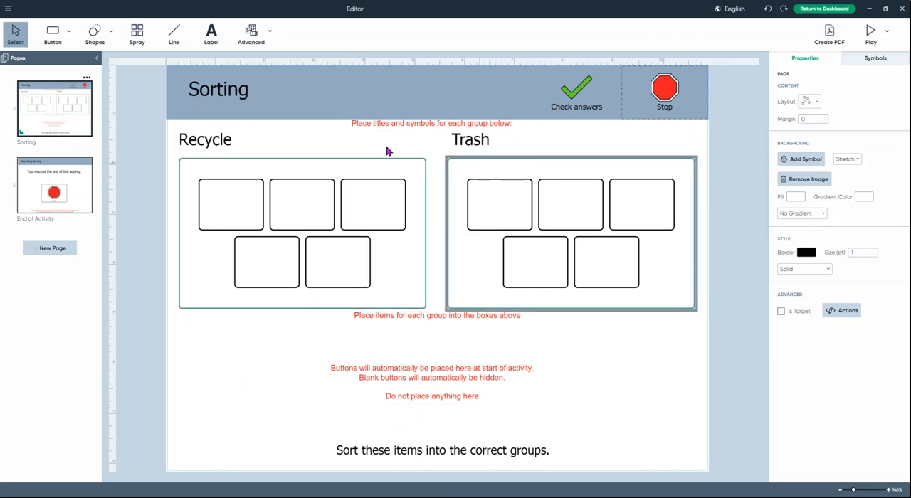
Step: Label the first Recycle box "glass bottle" and add the web photo of green and brown glass bottles to it
click(231, 199)
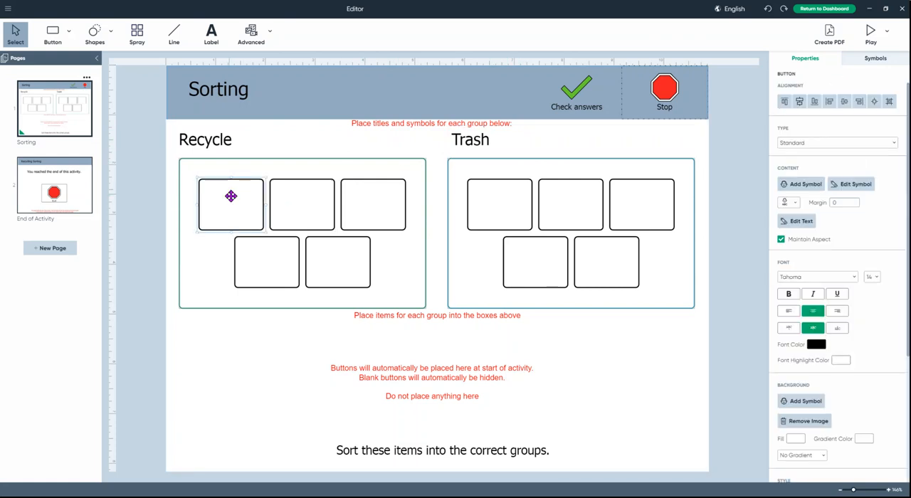
double_click(230, 197)
text(glass)
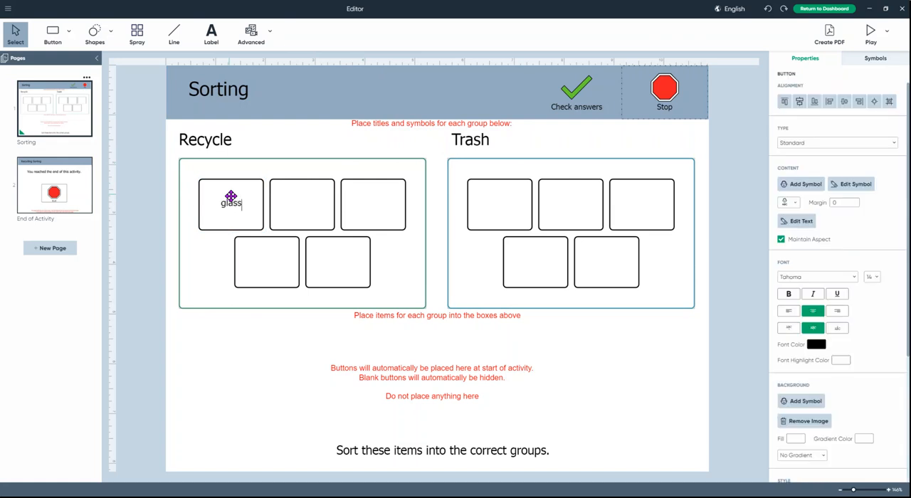
text( bottle)
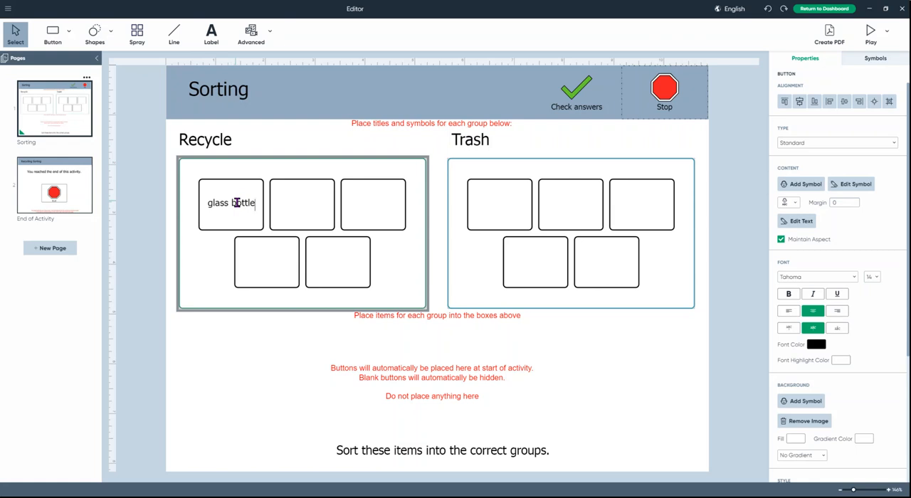
double_click(234, 203)
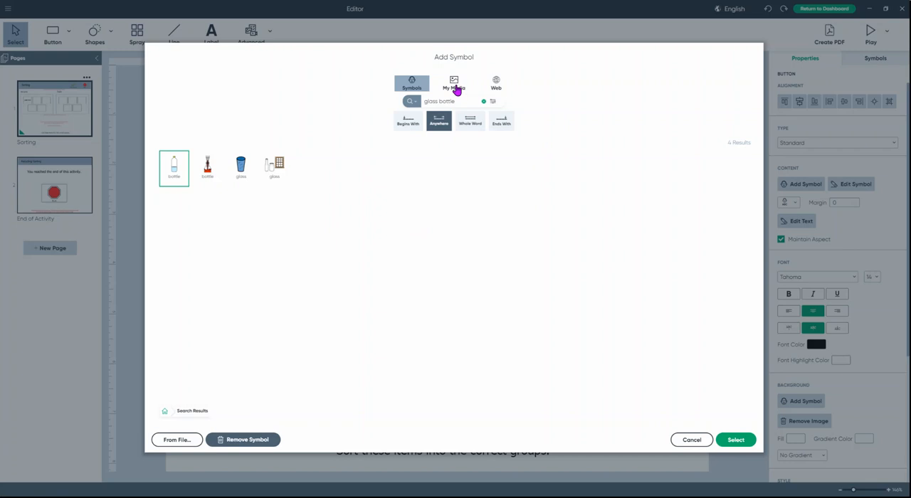
click(496, 93)
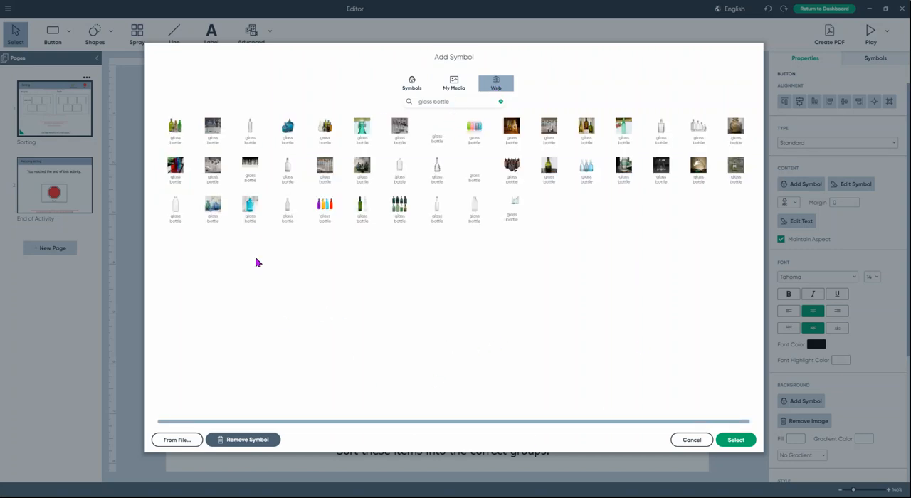
click(176, 132)
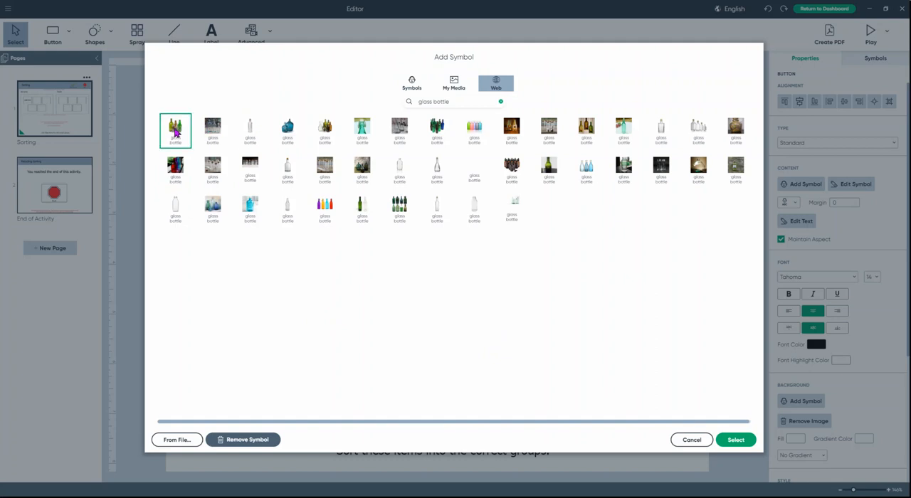
click(734, 440)
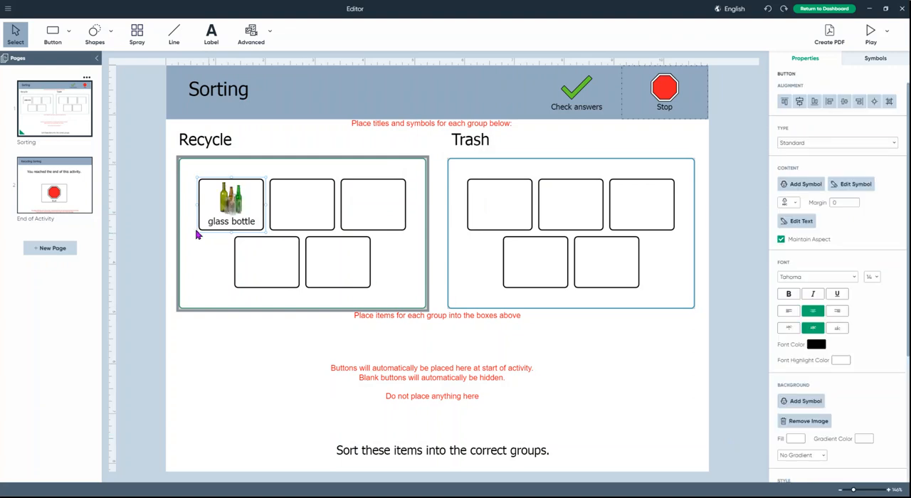
Step: Label the second Recycle box "newspaper" and add the first newspaper symbol from the symbol library
double_click(288, 216)
text(newspaper)
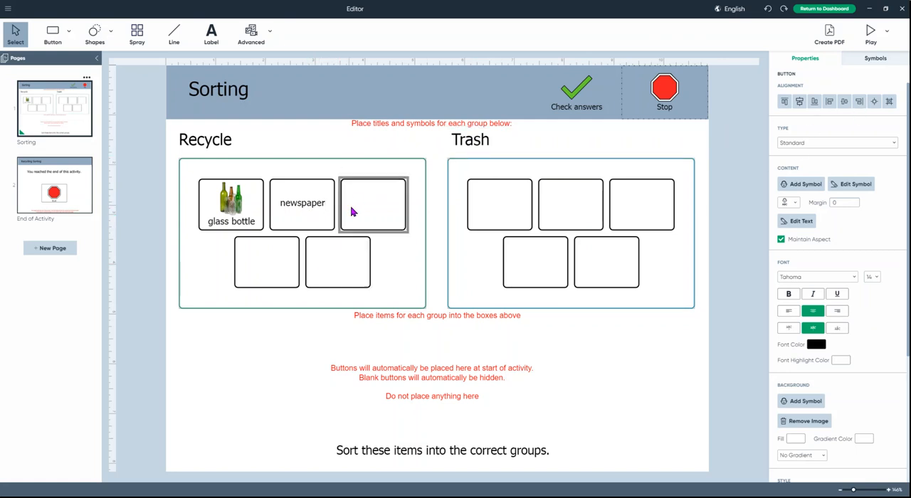
click(500, 205)
click(807, 188)
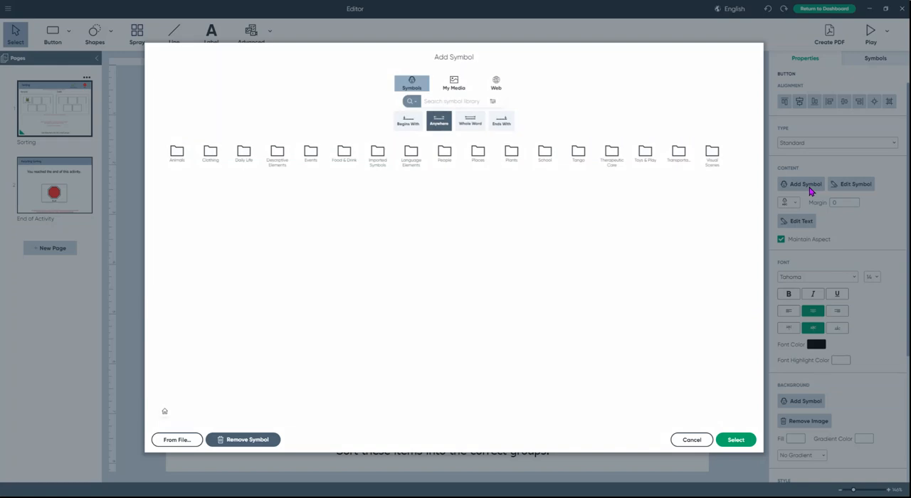
text(newspaper)
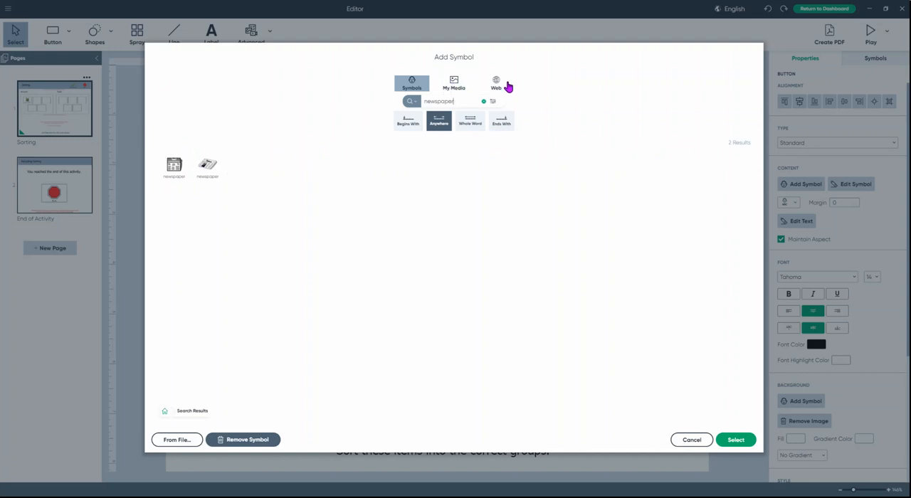
click(176, 169)
click(745, 439)
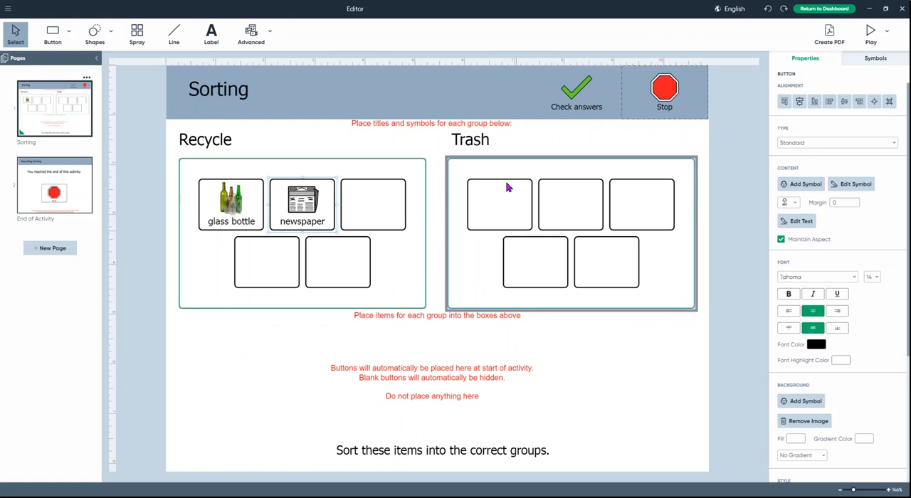
Step: Label the first Trash box "banana peel" and add the matching banana peel symbol
click(509, 212)
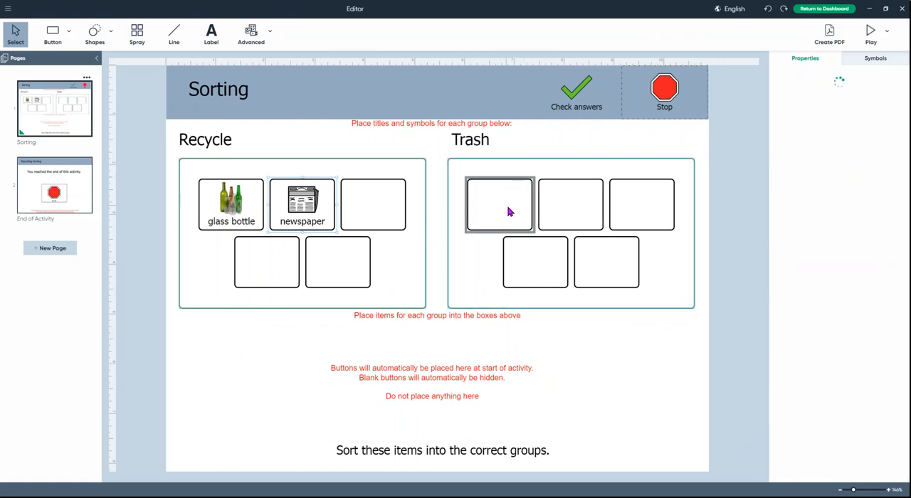
double_click(508, 206)
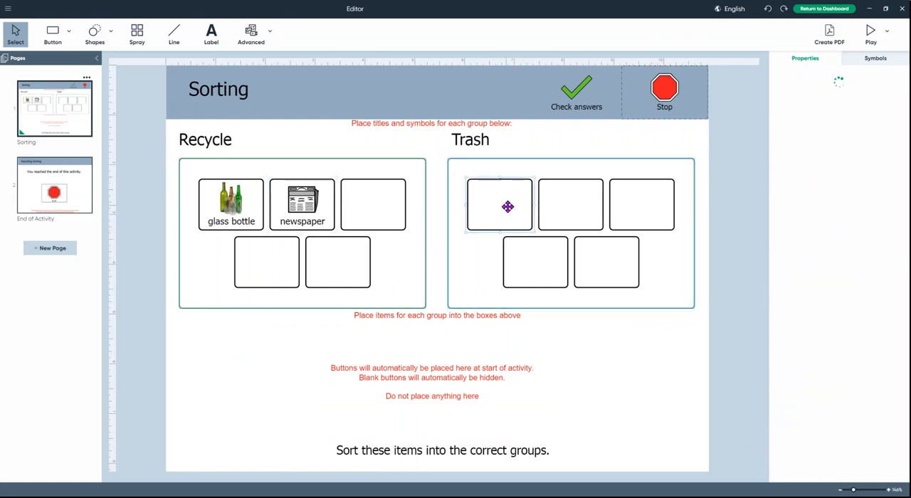
text(banana peel)
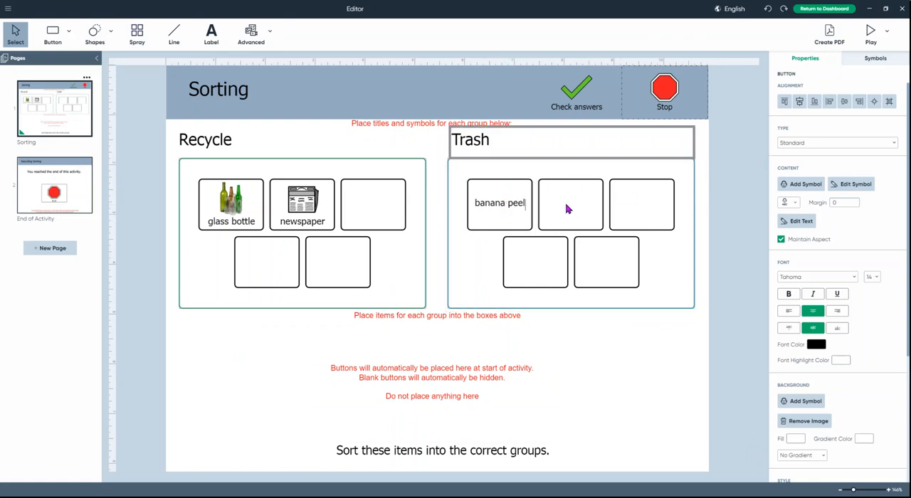
double_click(509, 204)
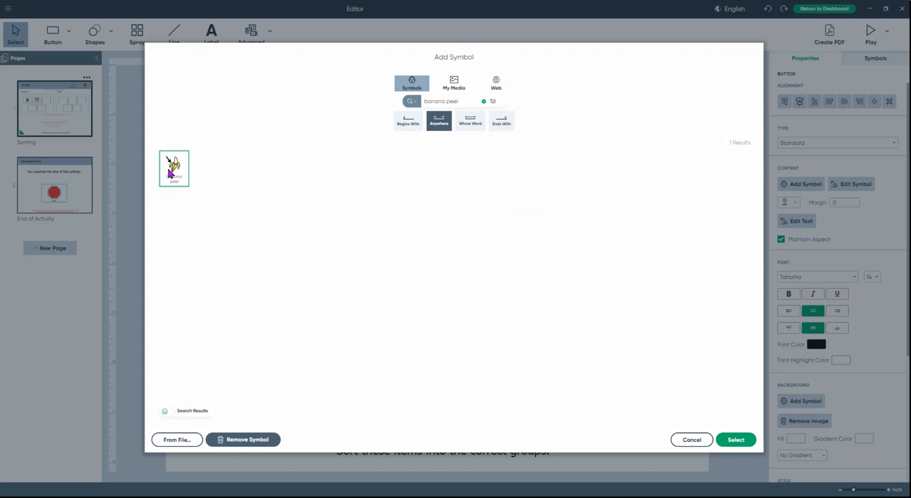
click(729, 442)
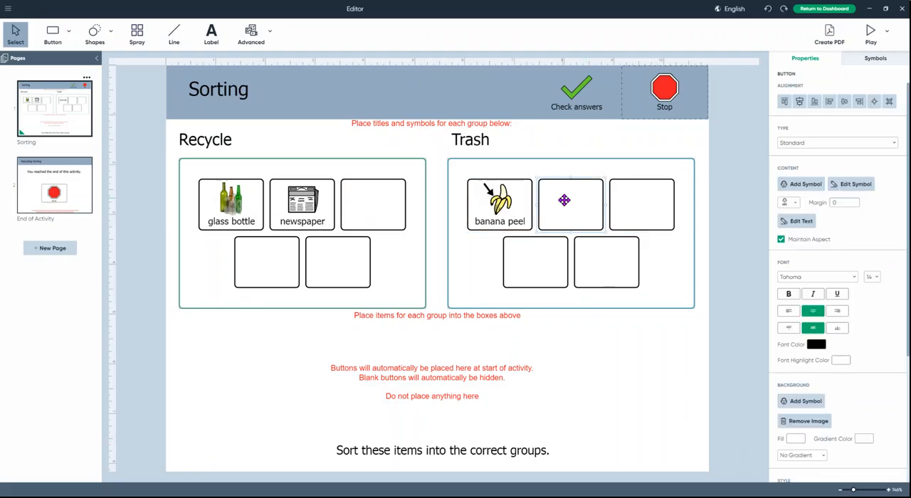
Step: Label the second Trash box "pizza box" and add a web photo of an open pizza box on a black background
text(pizza box)
key(Return)
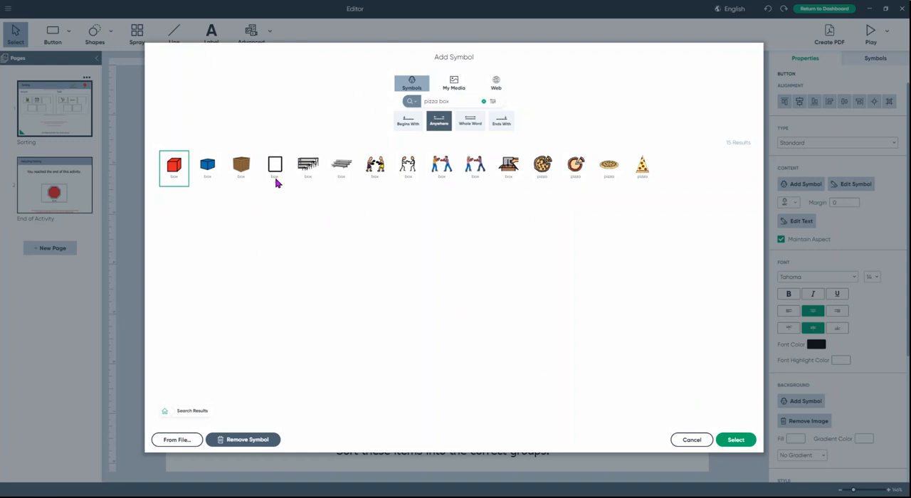
click(496, 91)
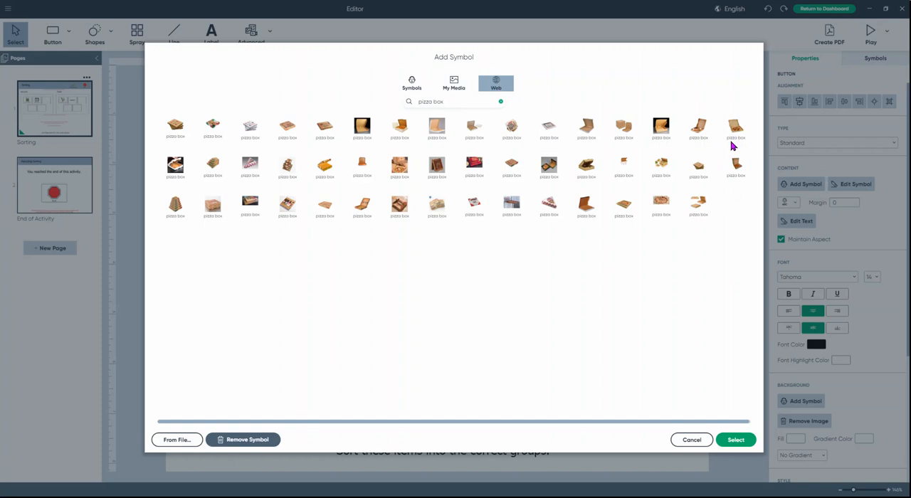
click(666, 133)
click(734, 440)
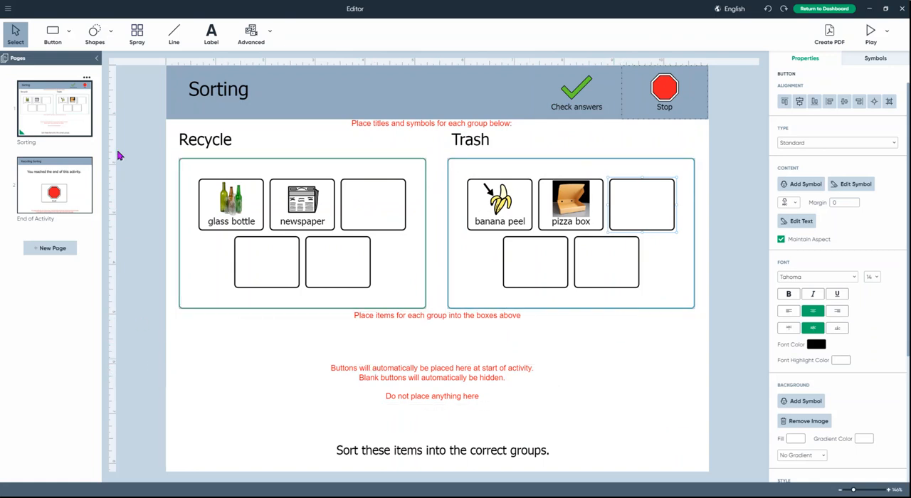
Step: Save the activity under the file name "recycle sort"
click(8, 8)
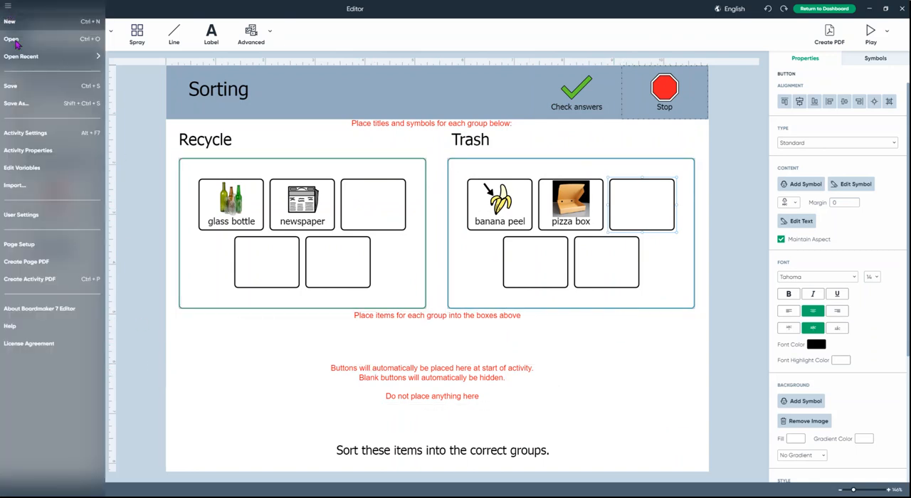
click(12, 86)
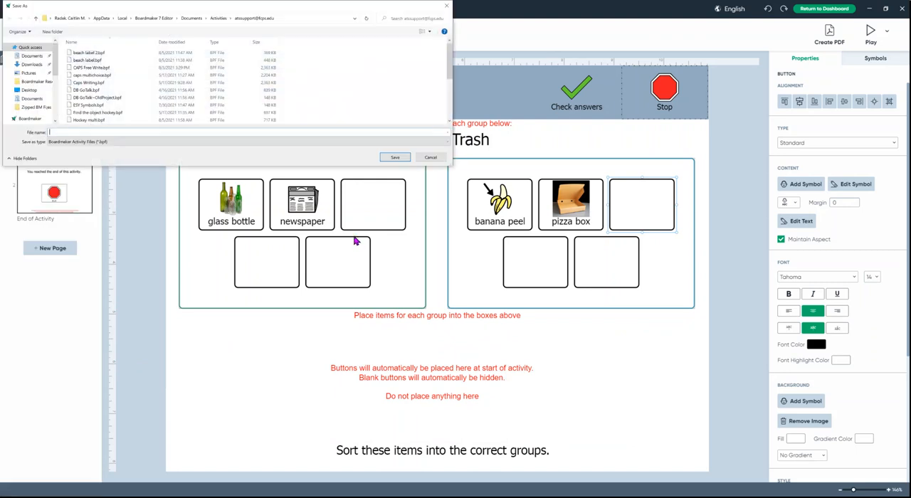
text(recyc)
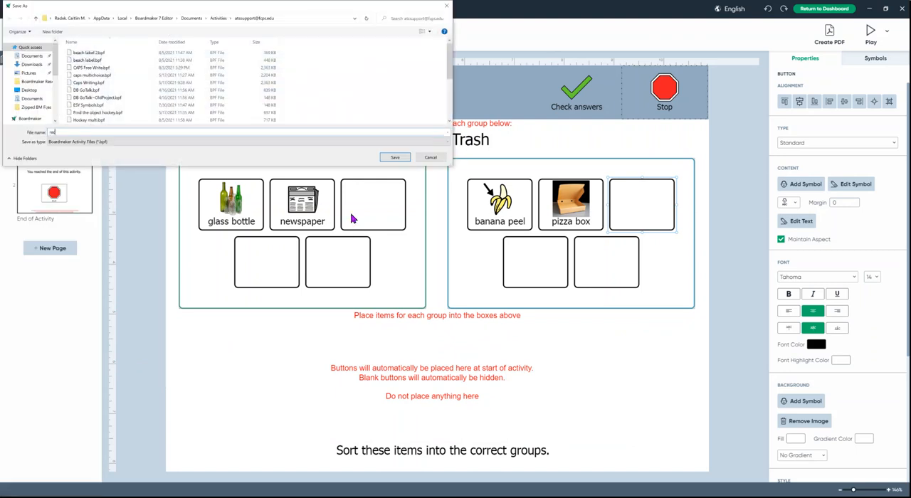
text(le sort)
key(Return)
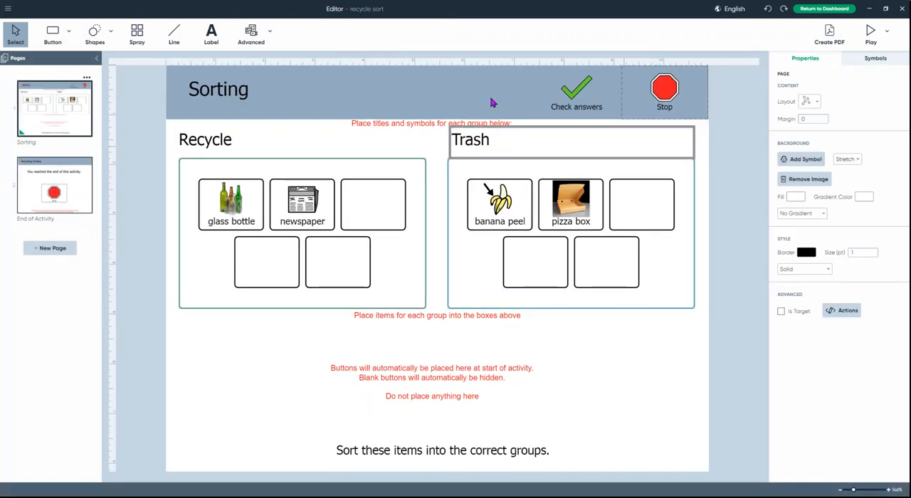
Step: Test the activity in play mode by sorting the glass bottle, pizza box and banana peel into the groups, including wrong placements, and stop the preview
click(874, 41)
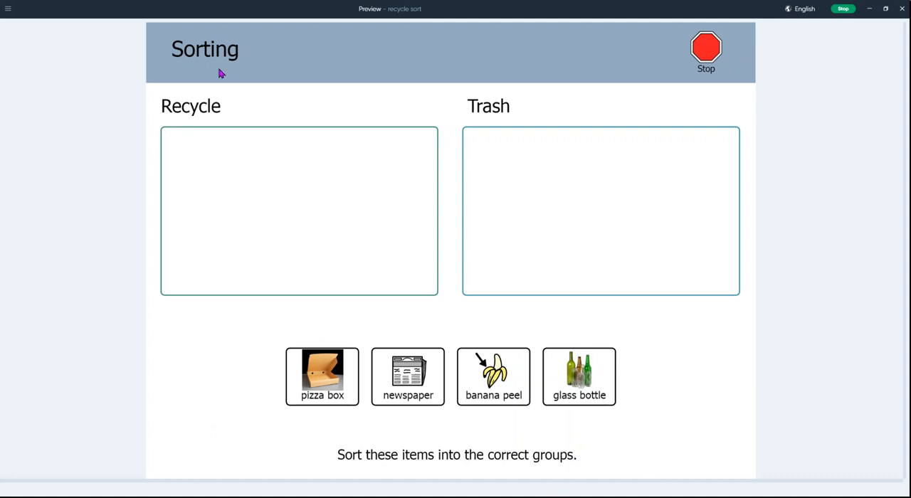
drag(591, 393, 317, 171)
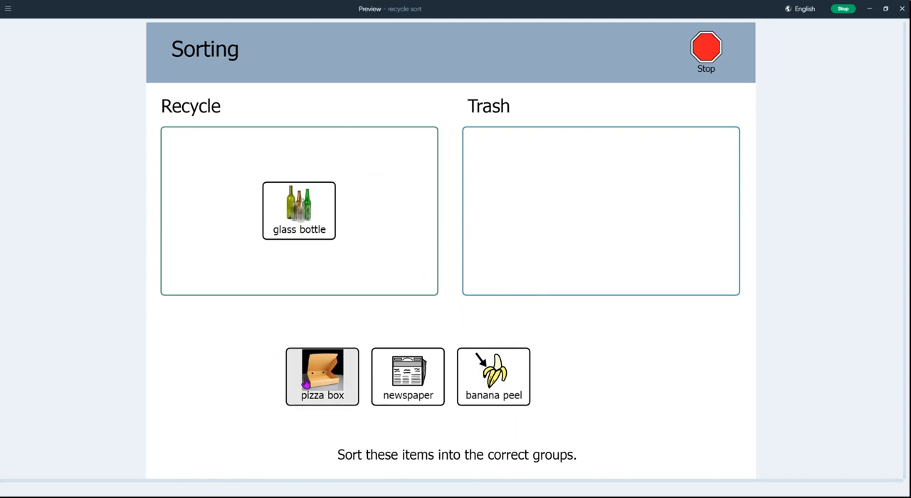
drag(327, 367, 354, 220)
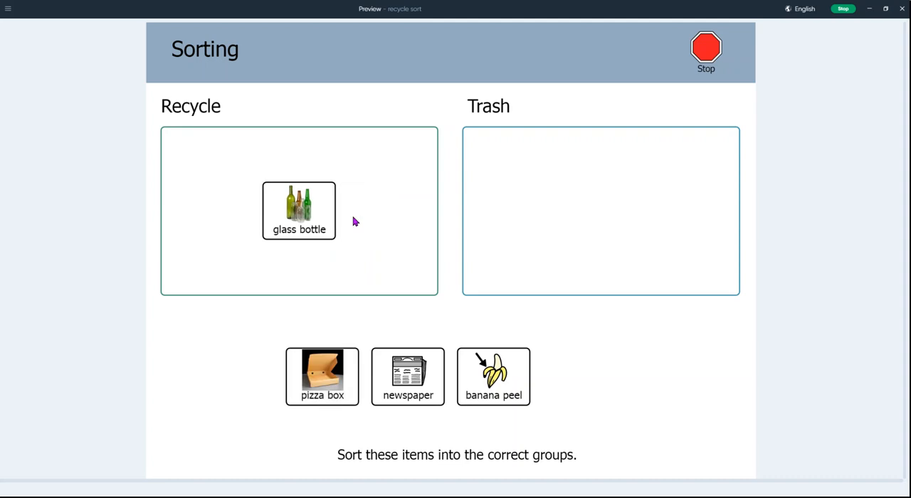
drag(498, 364, 389, 242)
drag(475, 386, 524, 212)
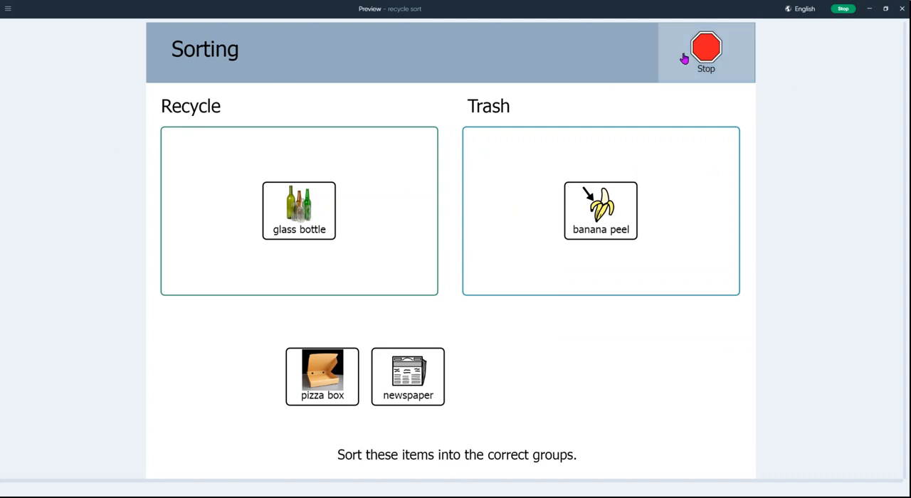
click(844, 10)
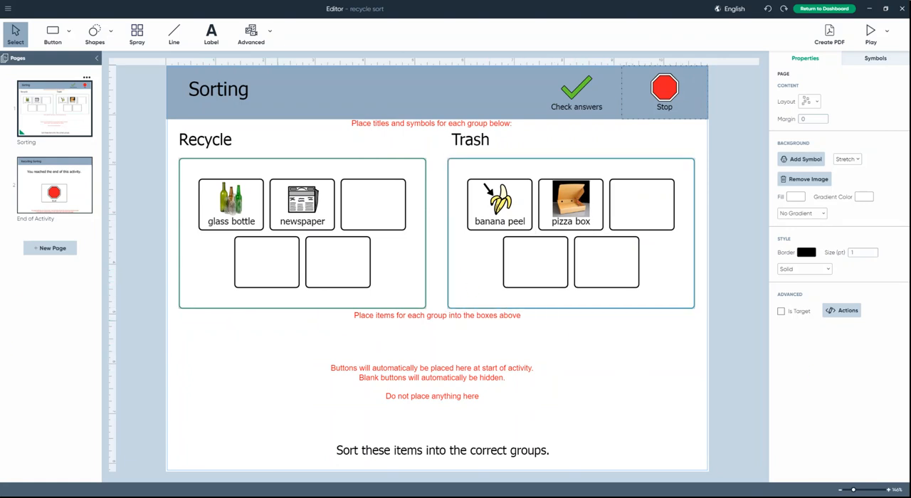
Step: Make the pizza box label in the Trash group bold and set its font size to 16
click(319, 217)
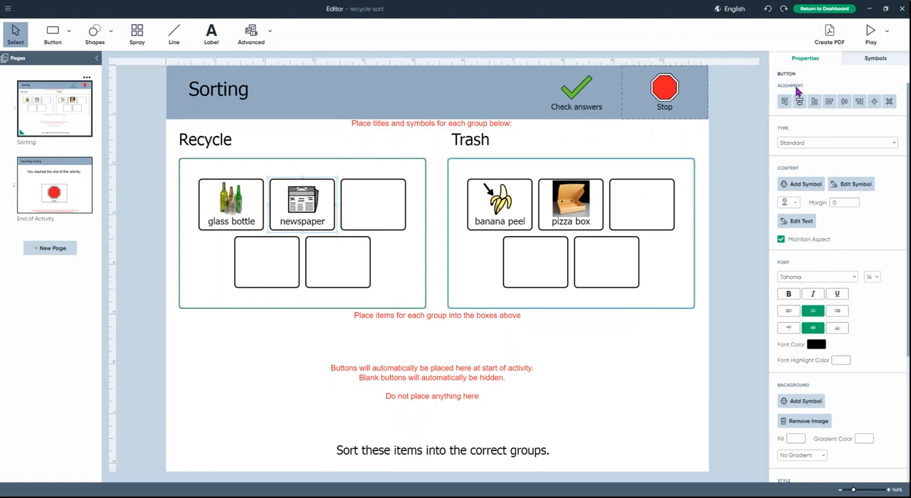
click(570, 217)
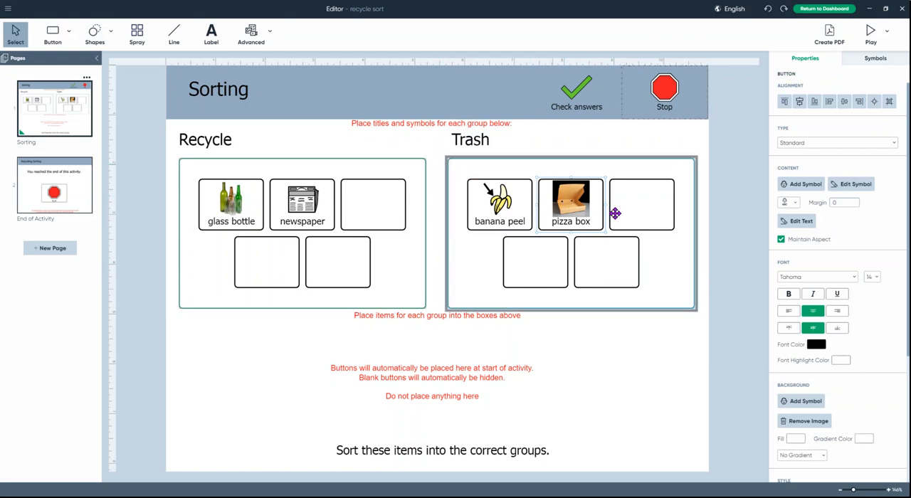
click(789, 295)
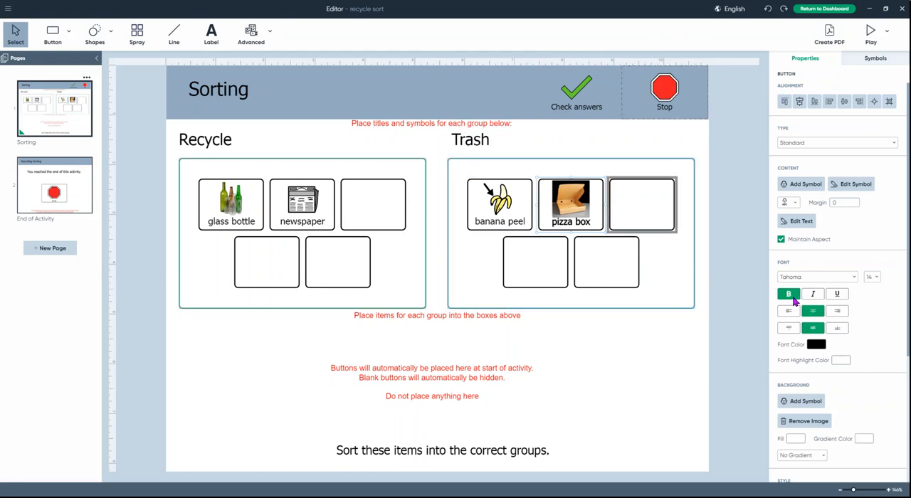
click(876, 278)
click(873, 131)
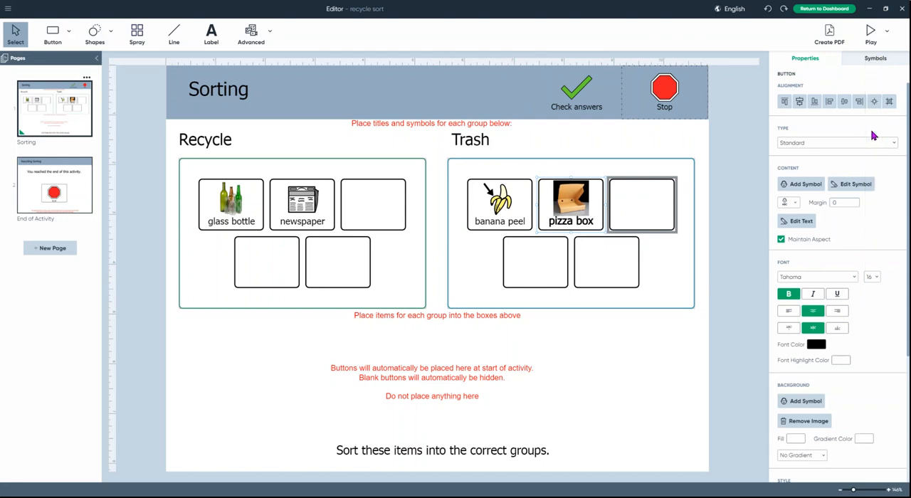
Step: Review the pizza box button's alignment, background, style, state and audio cue properties
scroll(809, 366, down, 1)
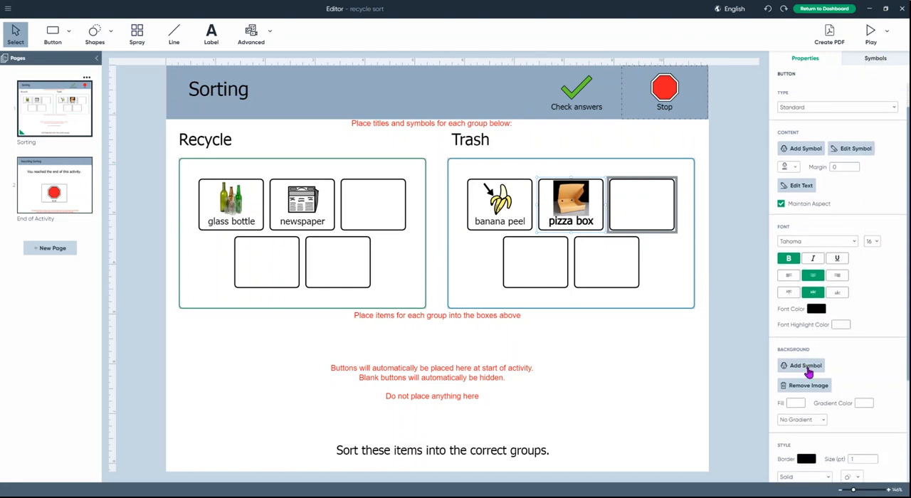
scroll(806, 385, up, 1)
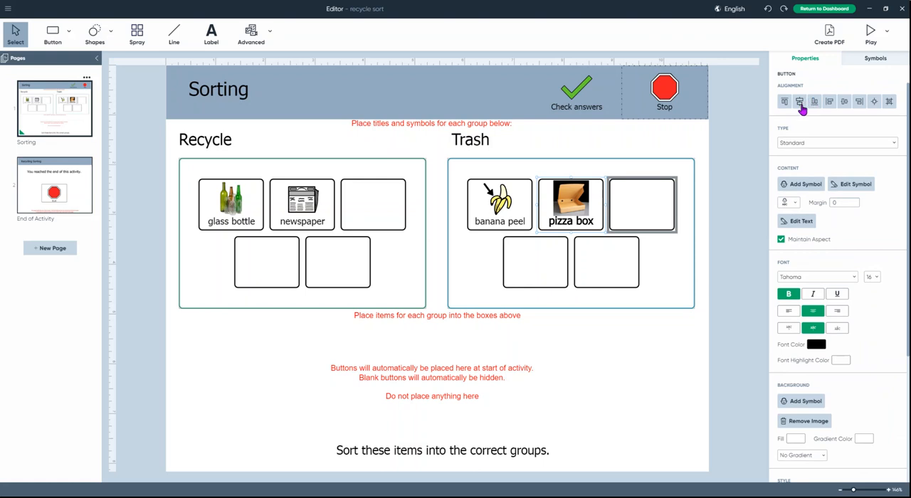
scroll(830, 348, down, 6)
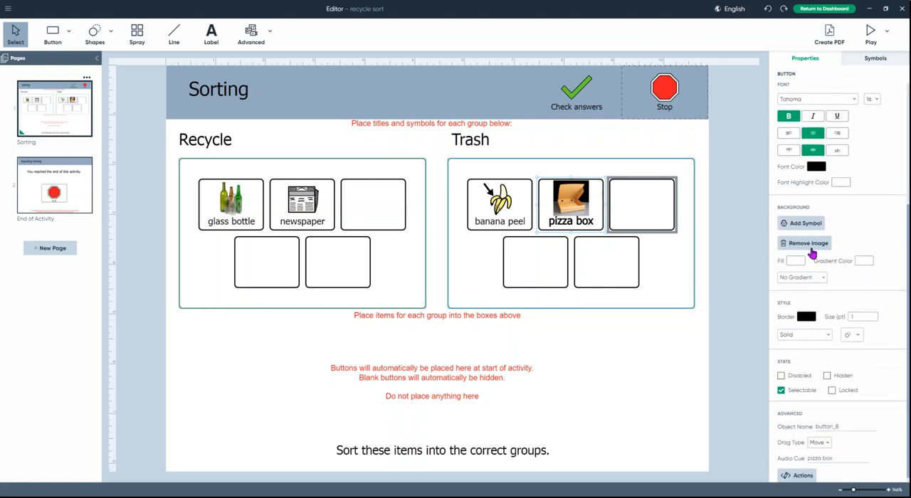
scroll(825, 351, down, 1)
scroll(827, 352, down, 1)
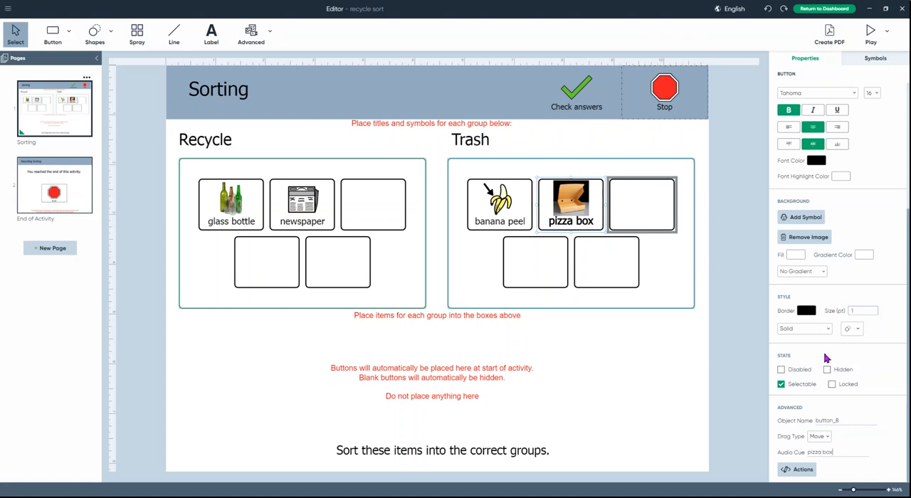
scroll(826, 358, up, 3)
scroll(837, 362, up, 2)
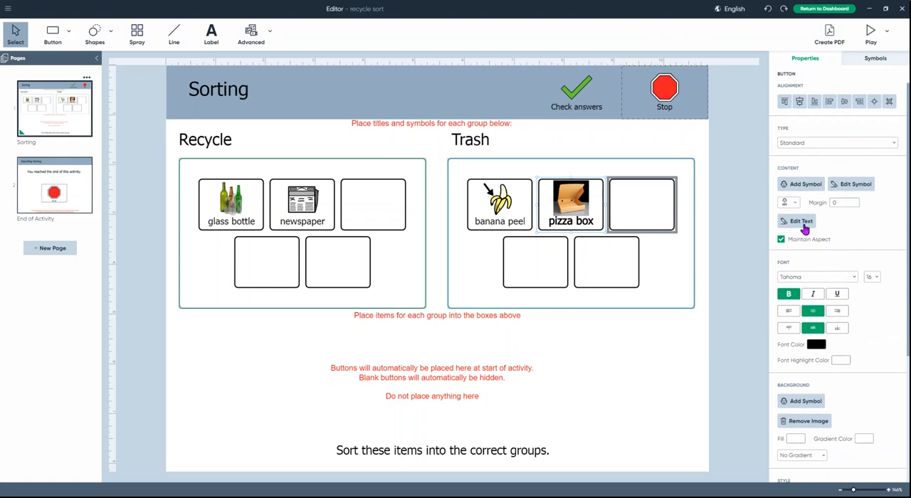
Step: Try the picture-only layout on the pizza box button and set its layout to show the label above the picture
click(791, 205)
click(803, 215)
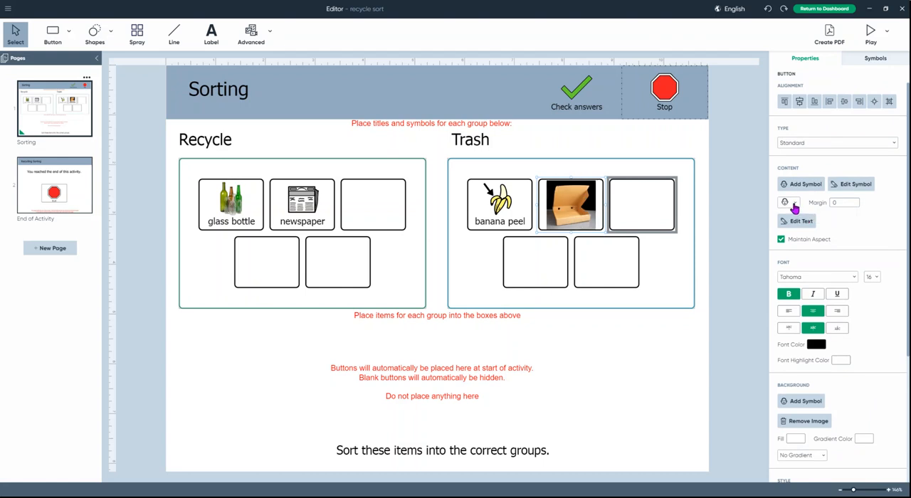
click(794, 205)
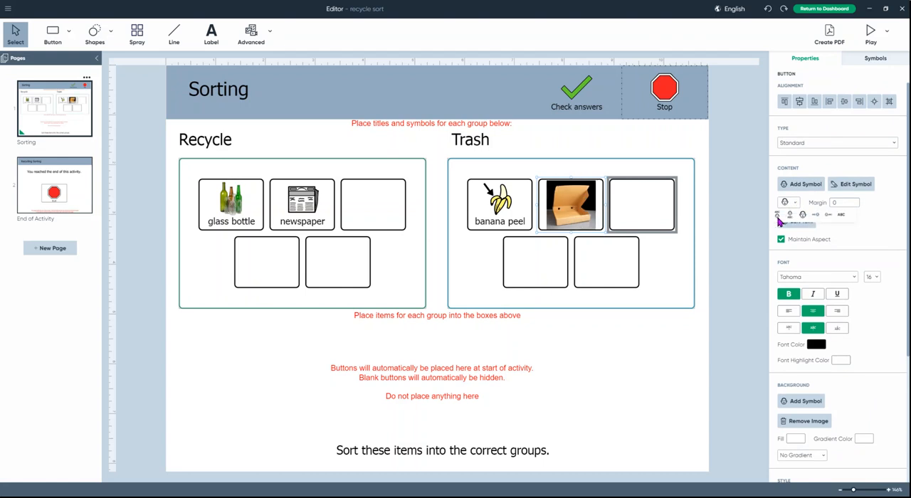
click(778, 218)
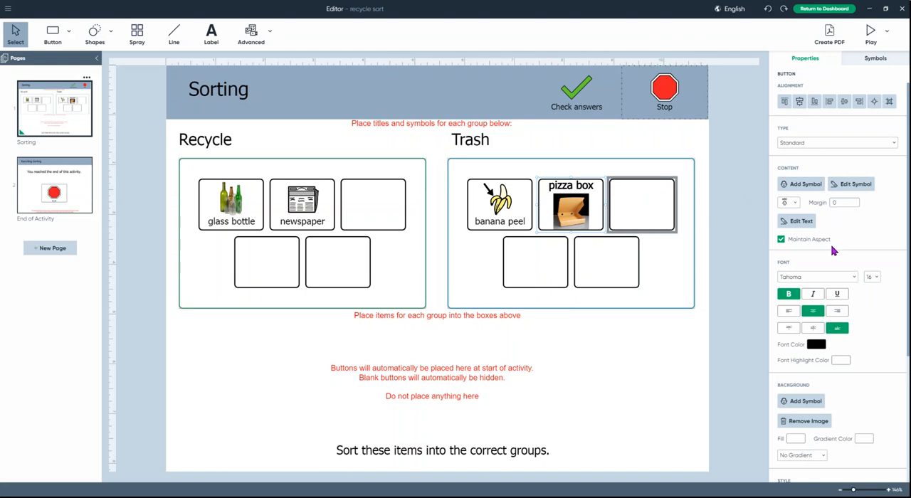
scroll(843, 375, down, 1)
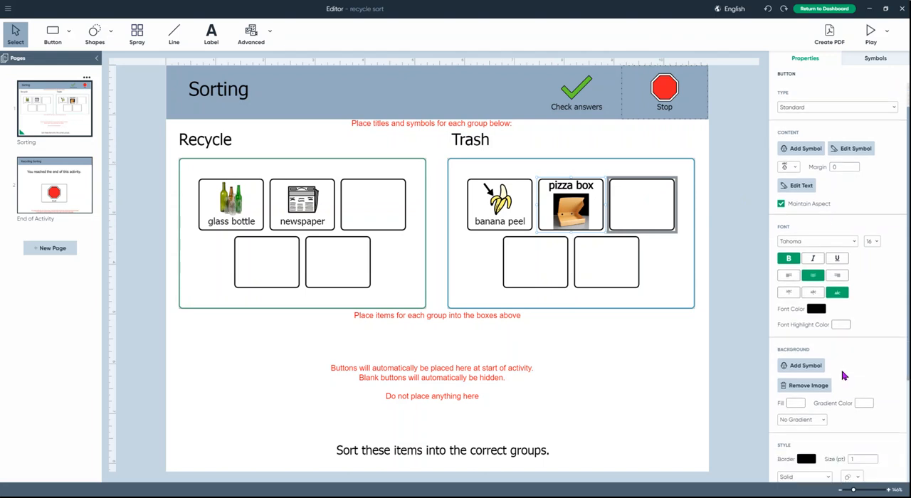